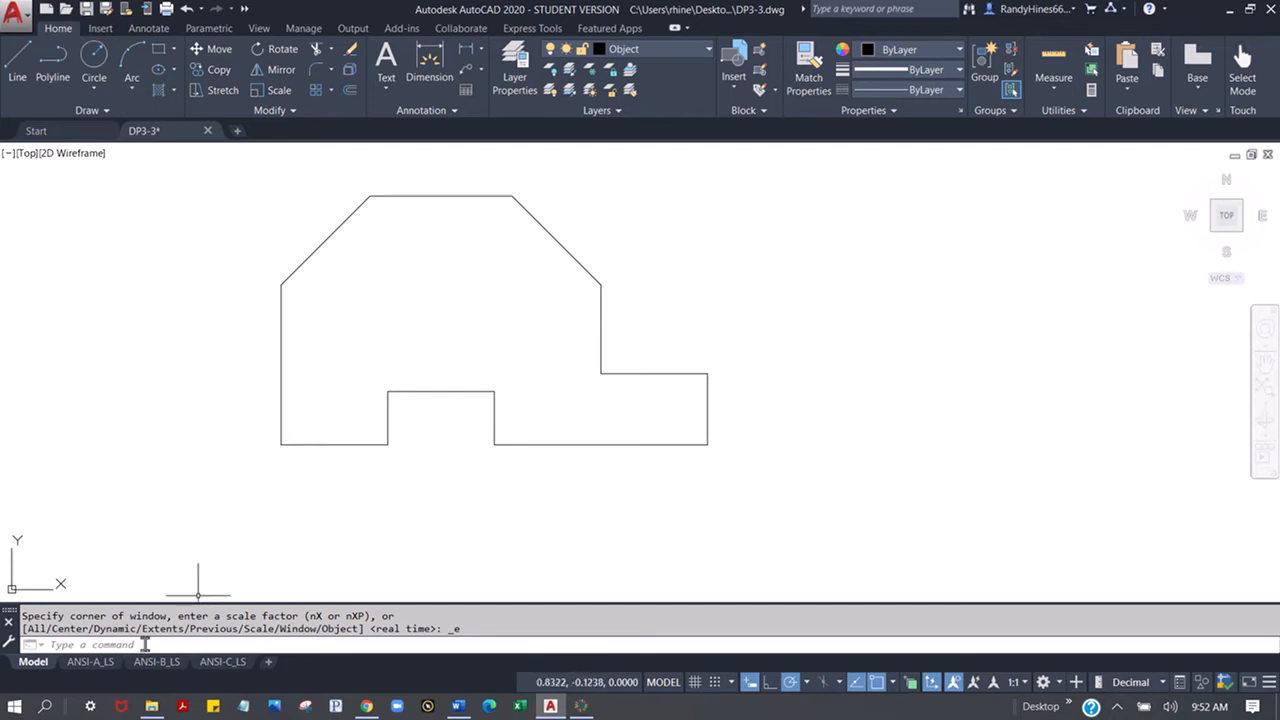
Switch to the ANSI-A_LS layout, activate its viewport and fit the part to the viewport's extents
{"action": "left_click", "coordinate": [91, 665]}
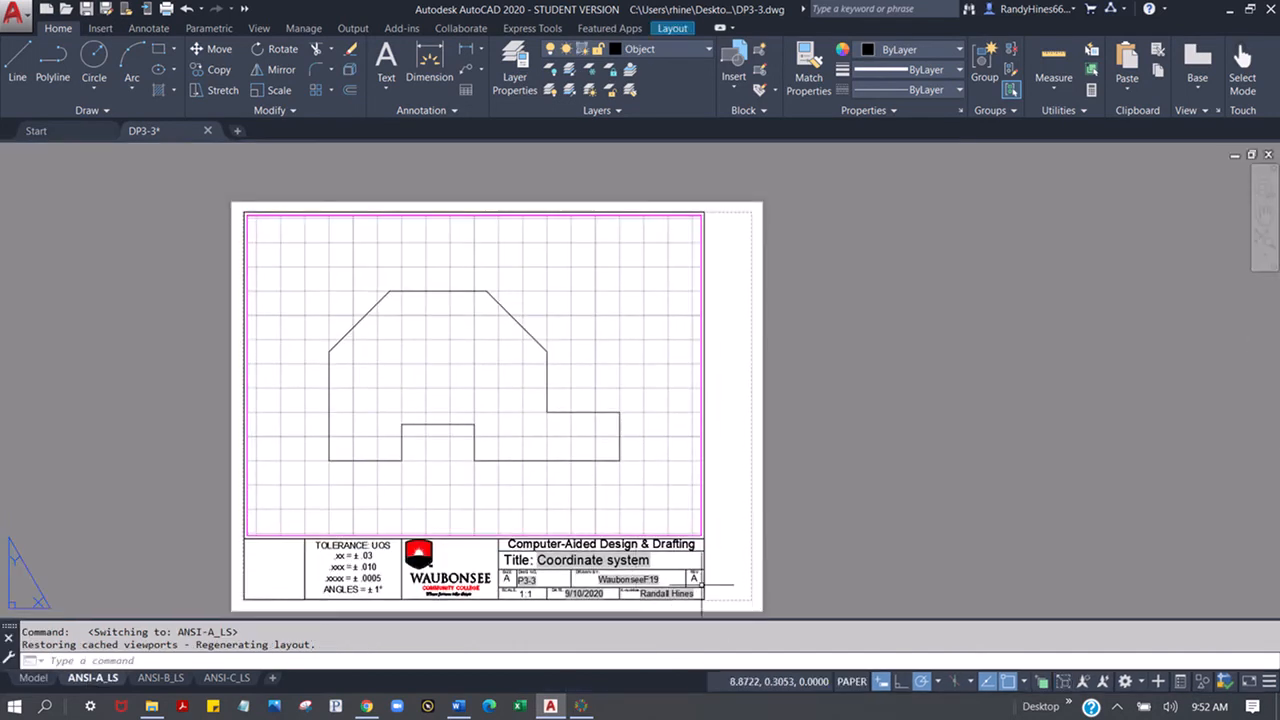
{"action": "left_click", "coordinate": [855, 688]}
{"action": "middle_click_drag", "start_coordinate": [540, 462], "coordinate": [287, 381]}
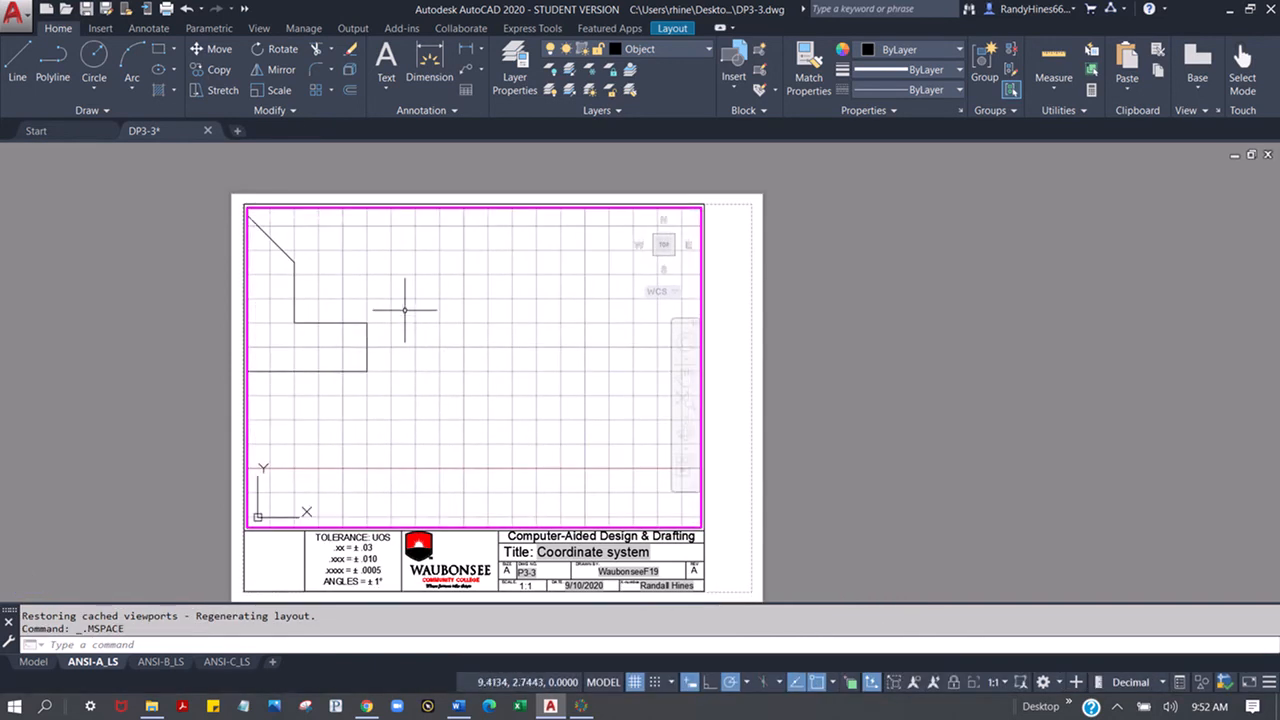
{"action": "middle_click", "coordinate": [462, 349]}
{"action": "middle_click", "coordinate": [462, 349]}
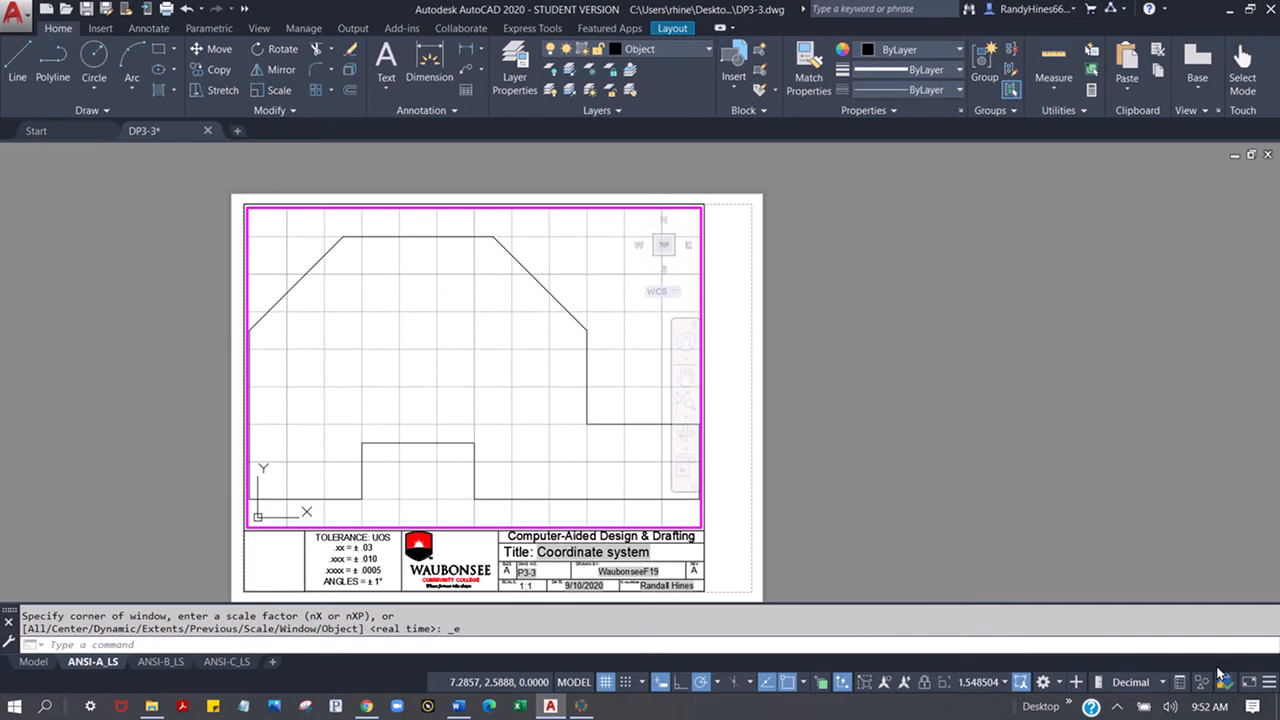
Set the scale of the active ANSI-A_LS viewport to 1:1 and return to paper space
{"action": "left_click", "coordinate": [1269, 683]}
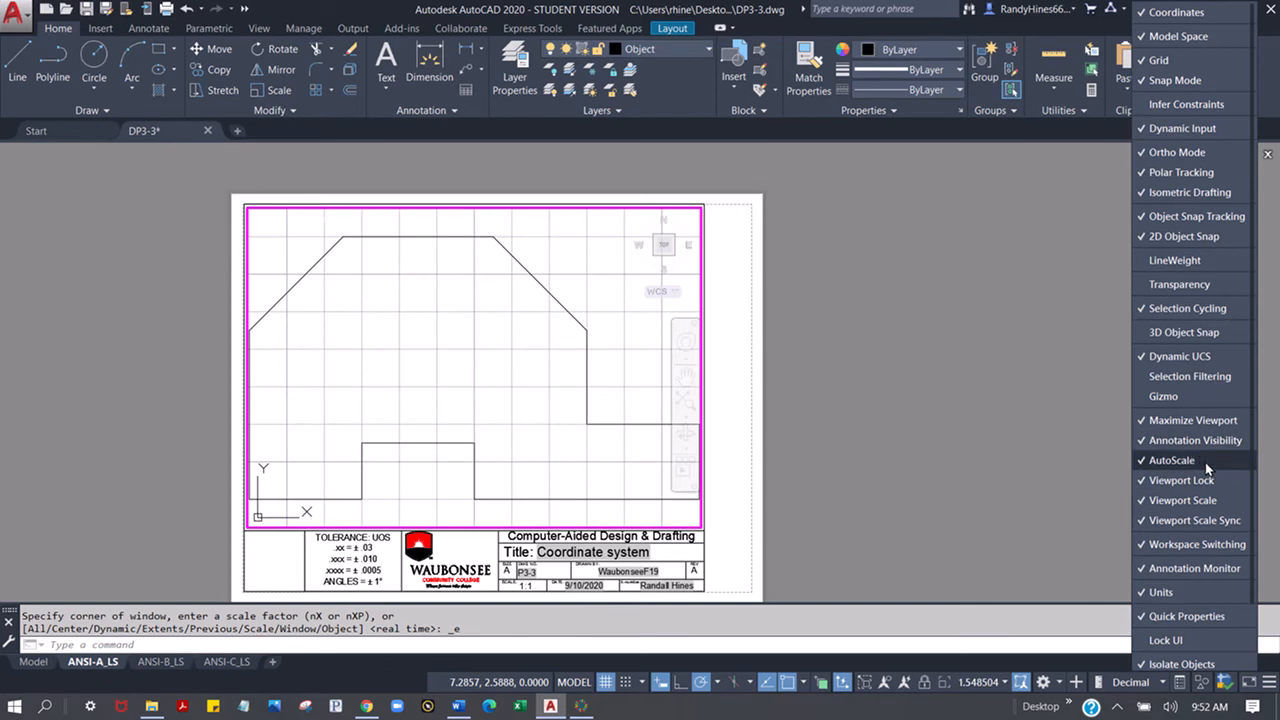
{"action": "left_click", "coordinate": [985, 685]}
{"action": "left_click", "coordinate": [985, 685]}
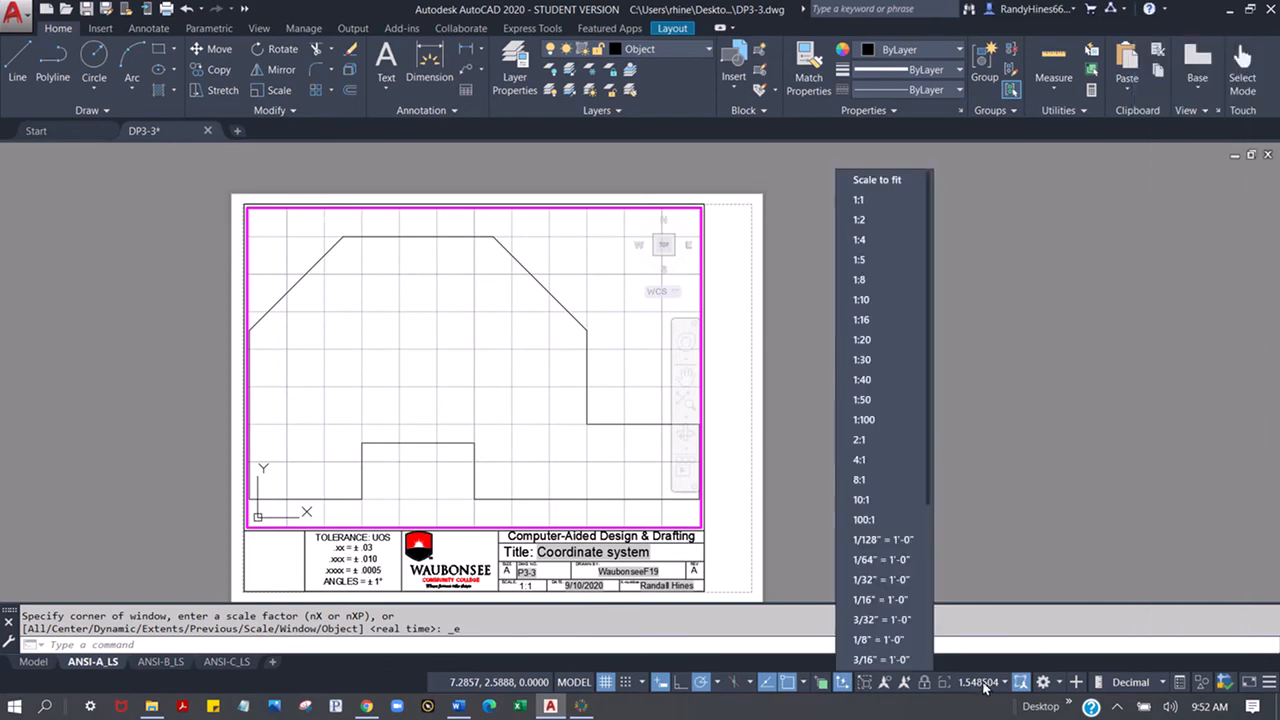
{"action": "left_click", "coordinate": [879, 199]}
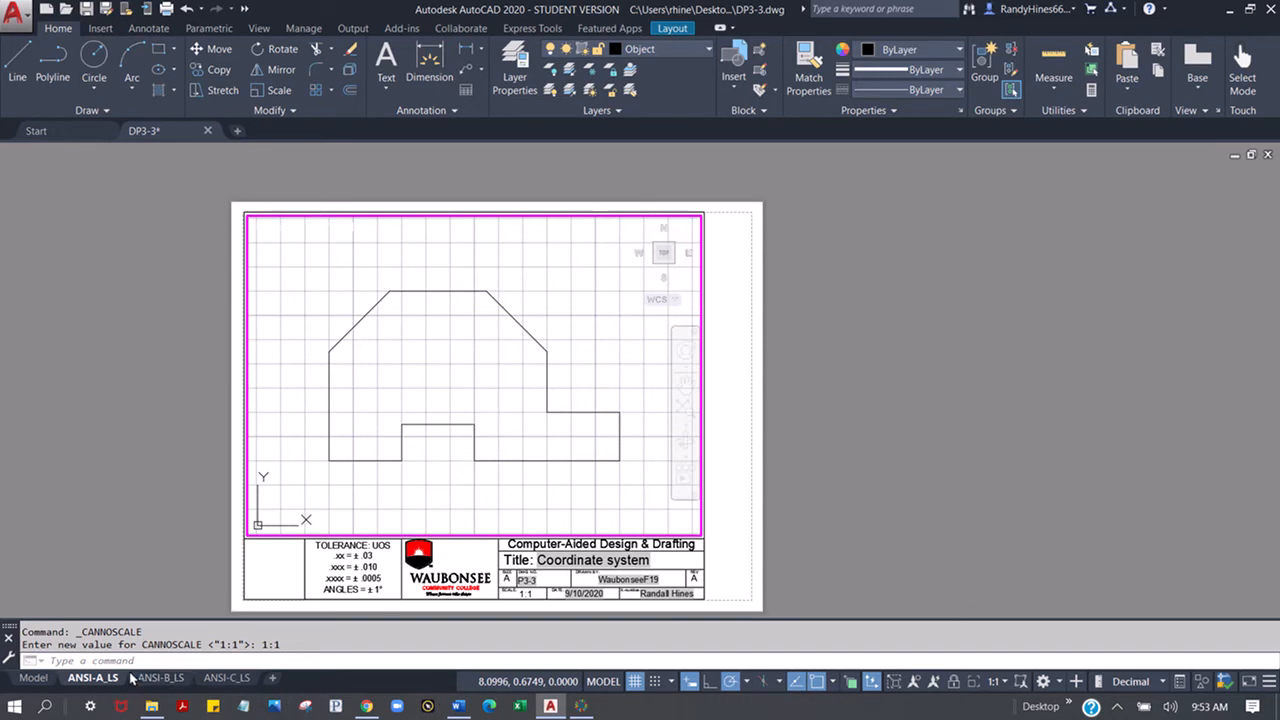
{"action": "mouse_move", "coordinate": [149, 682]}
{"action": "left_click", "coordinate": [600, 682]}
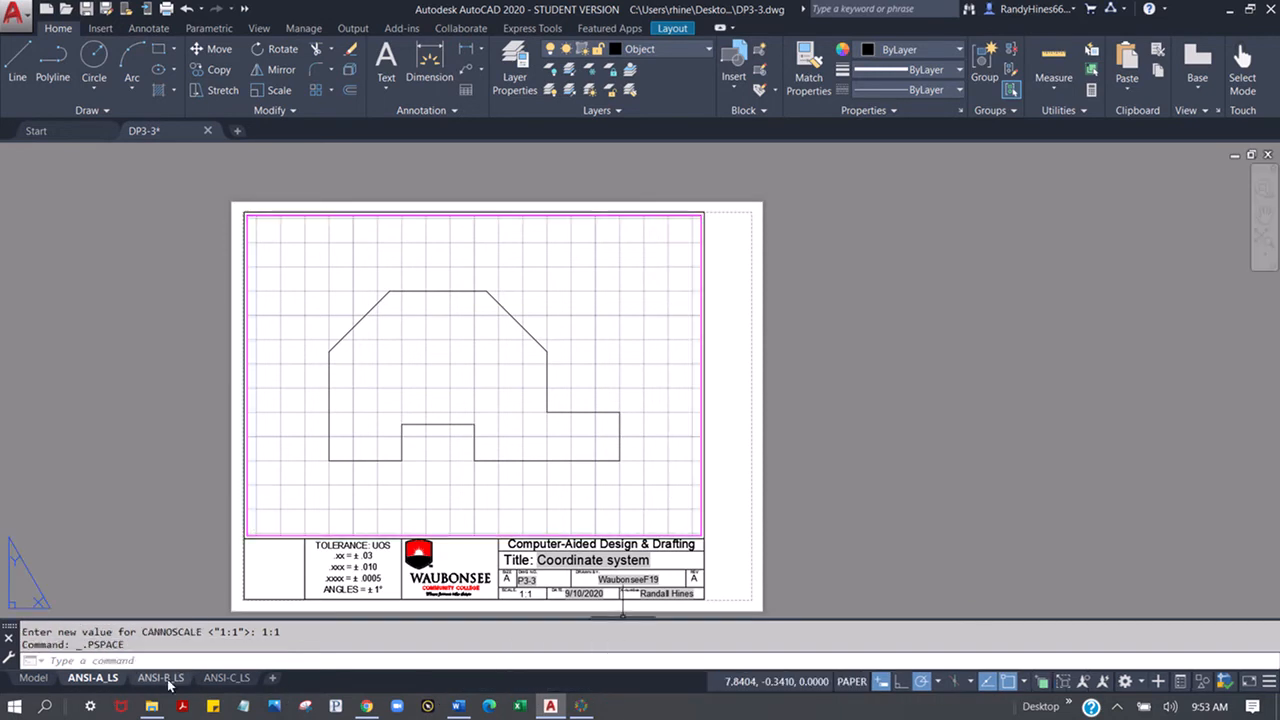
Review the ANSI-B_LS and ANSI-C_LS layouts, then return to the ANSI-A_LS layout
{"action": "left_click", "coordinate": [168, 680]}
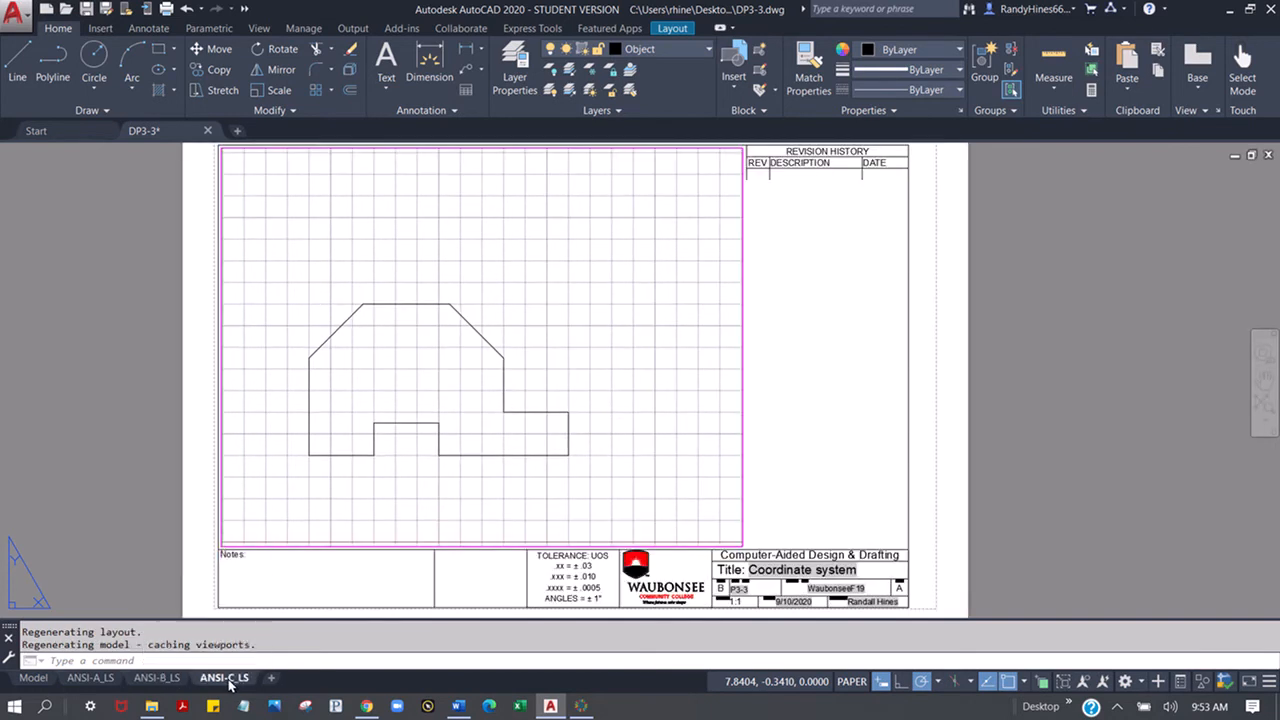
{"action": "left_click", "coordinate": [226, 679]}
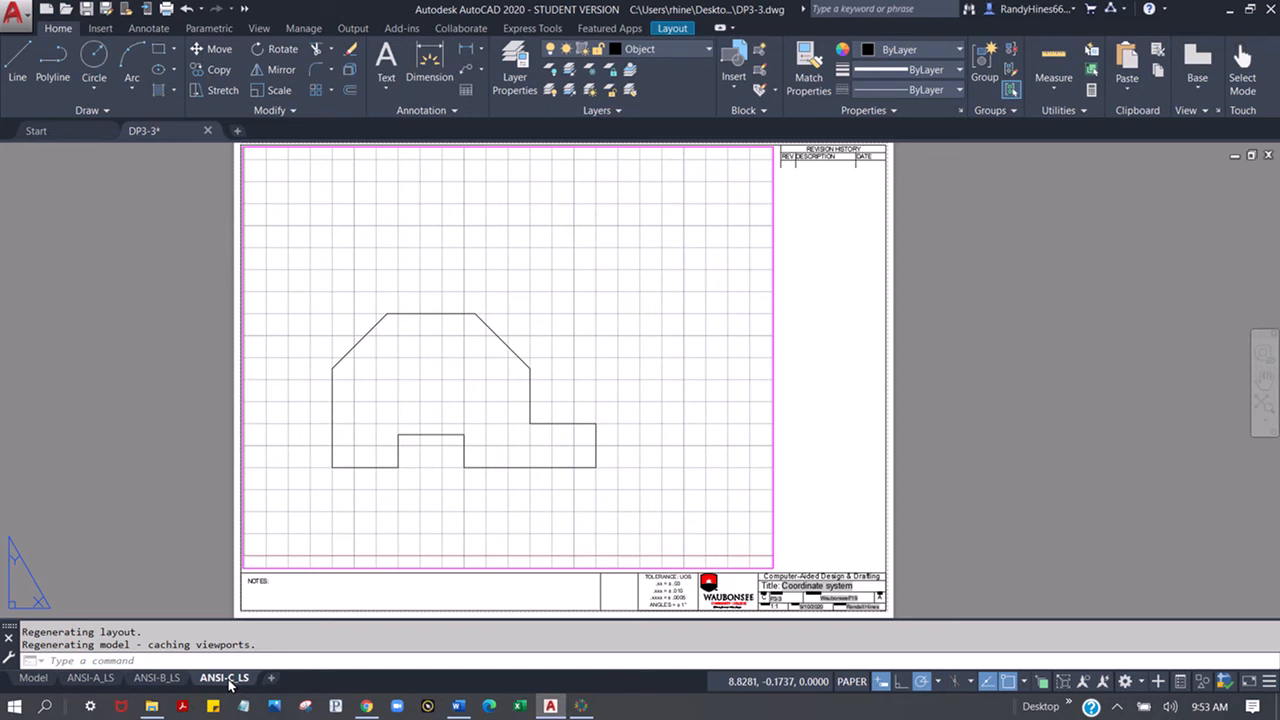
{"action": "left_click", "coordinate": [92, 678]}
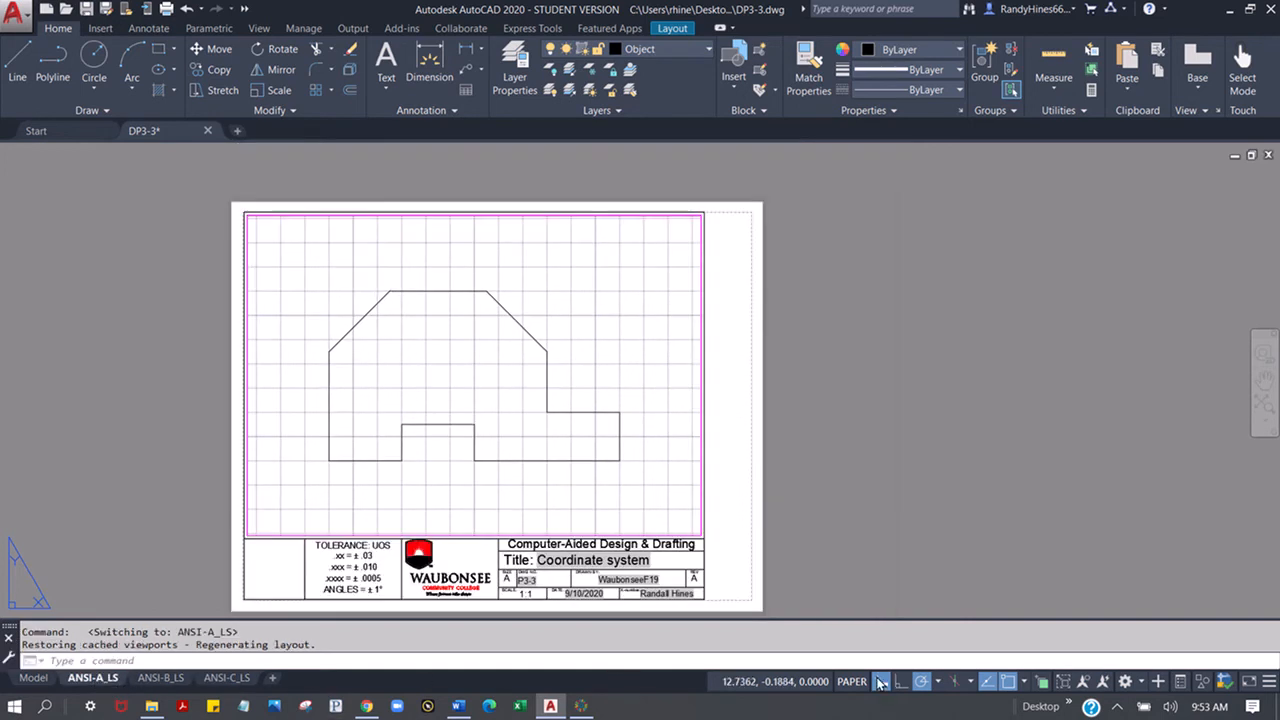
Reactivate the layout's viewport, look through the available scales, choose 1:1 again and go back to paper space
{"action": "left_click", "coordinate": [852, 681]}
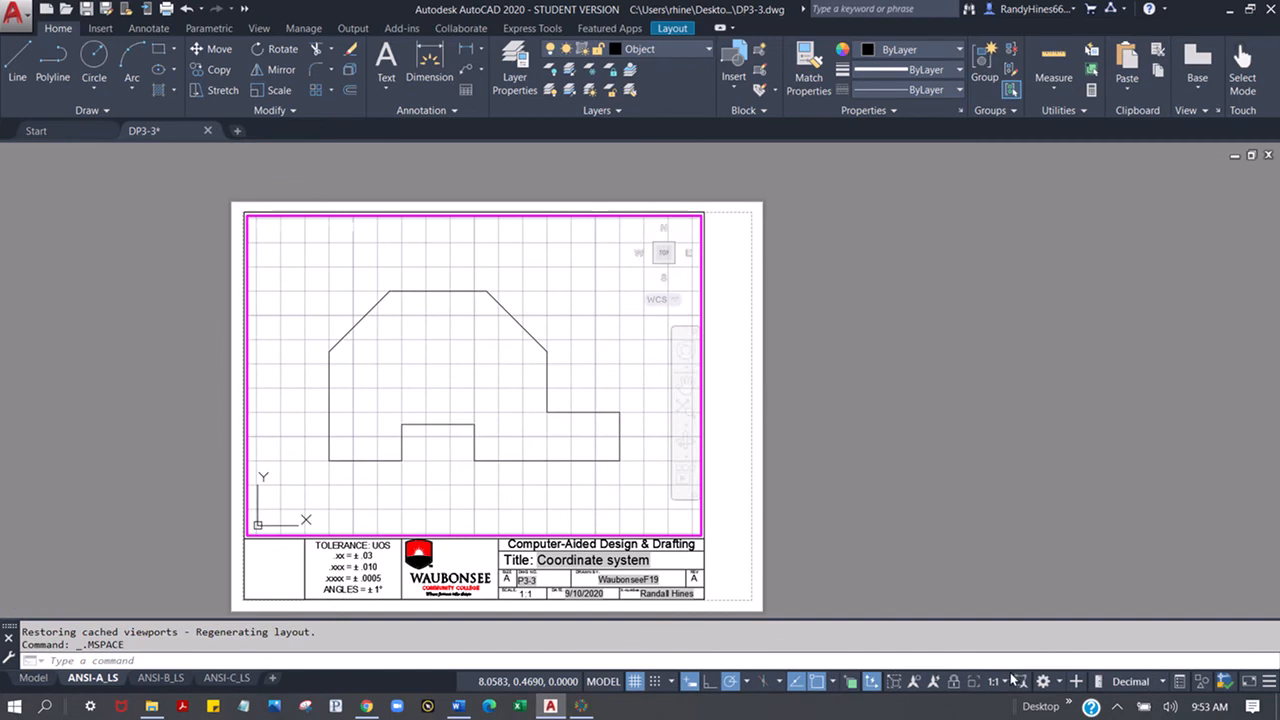
{"action": "left_click", "coordinate": [1010, 679]}
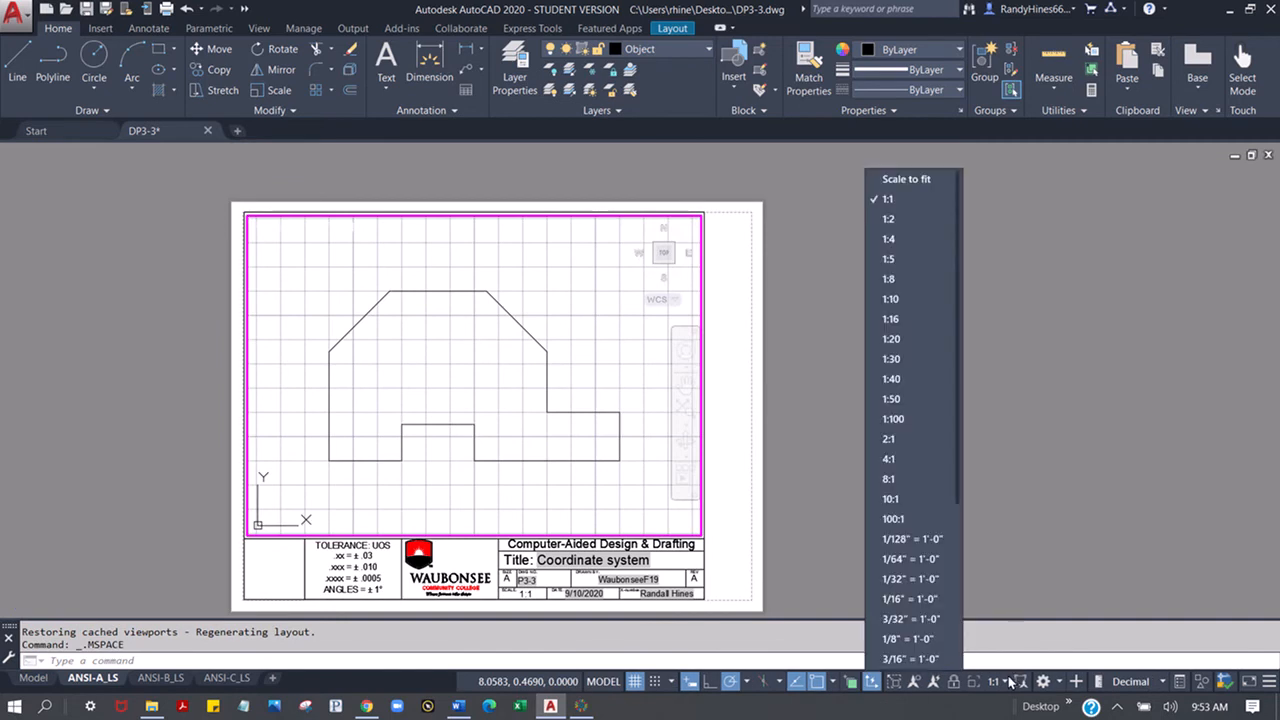
{"action": "scroll", "coordinate": [950, 605], "scroll_direction": "down", "scroll_amount": 3}
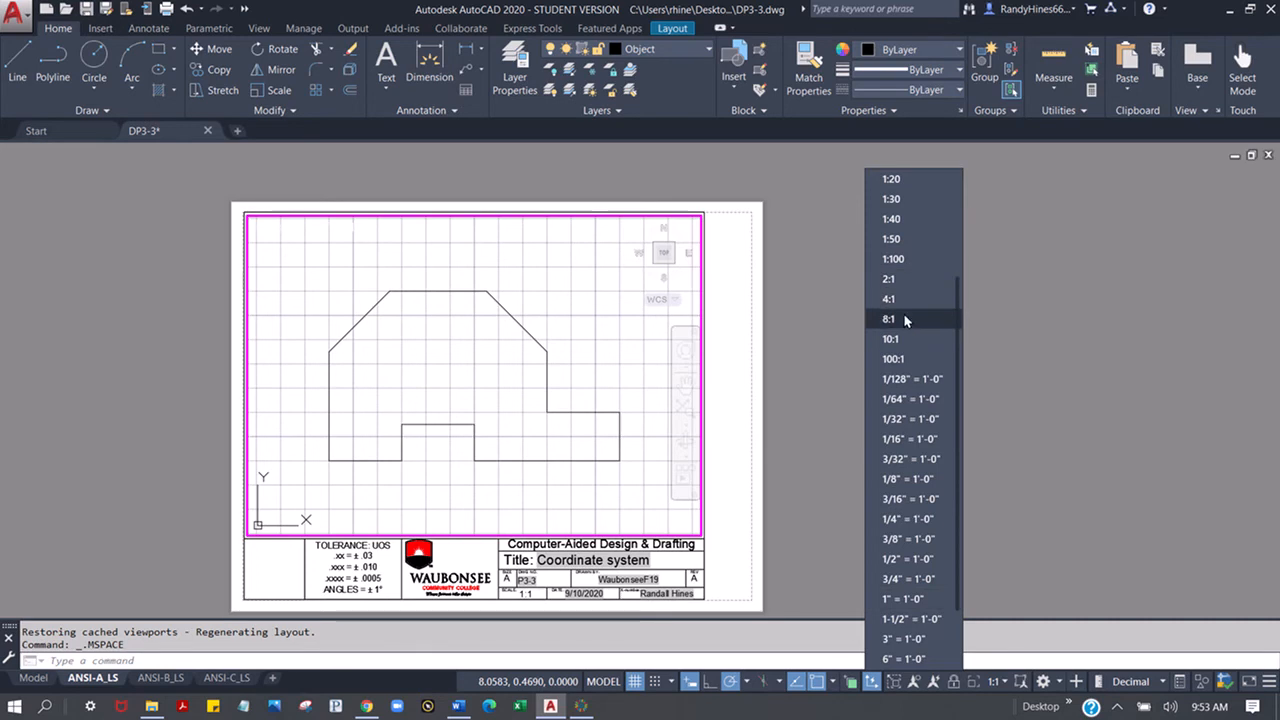
{"action": "scroll", "coordinate": [905, 320], "scroll_direction": "up", "scroll_amount": 2}
{"action": "scroll", "coordinate": [890, 215], "scroll_direction": "up", "scroll_amount": 1}
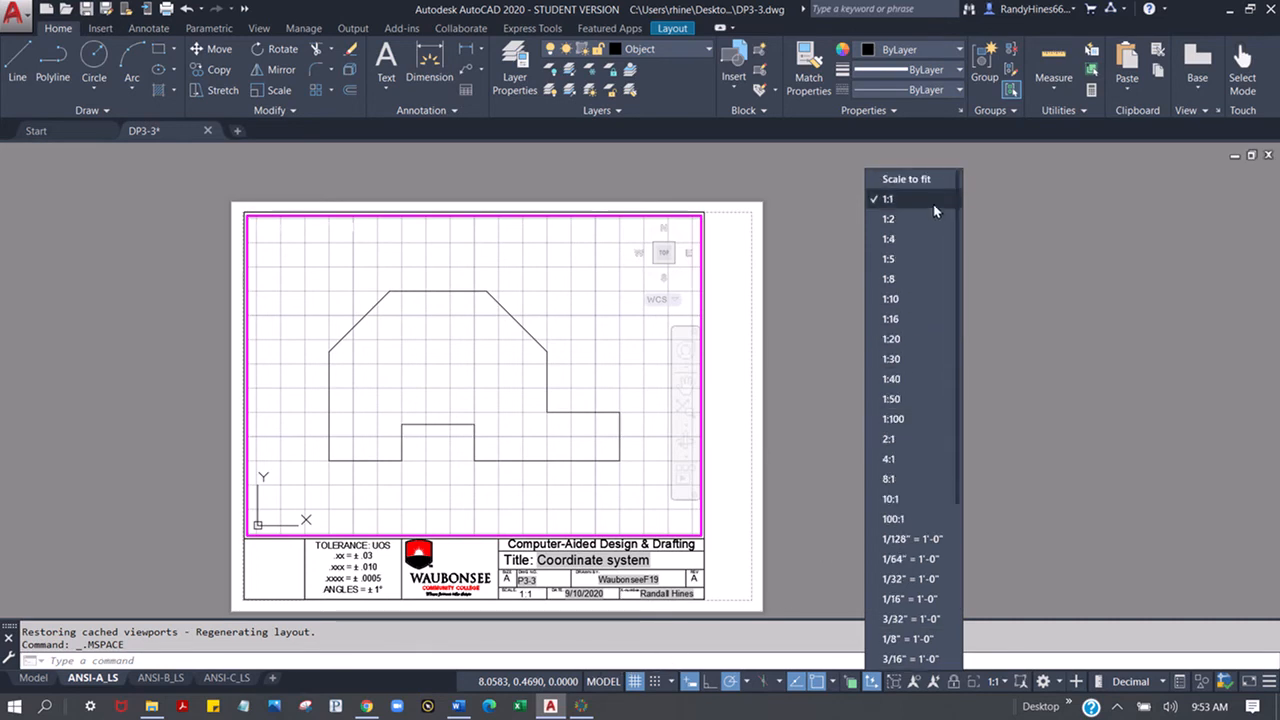
{"action": "left_click", "coordinate": [889, 200]}
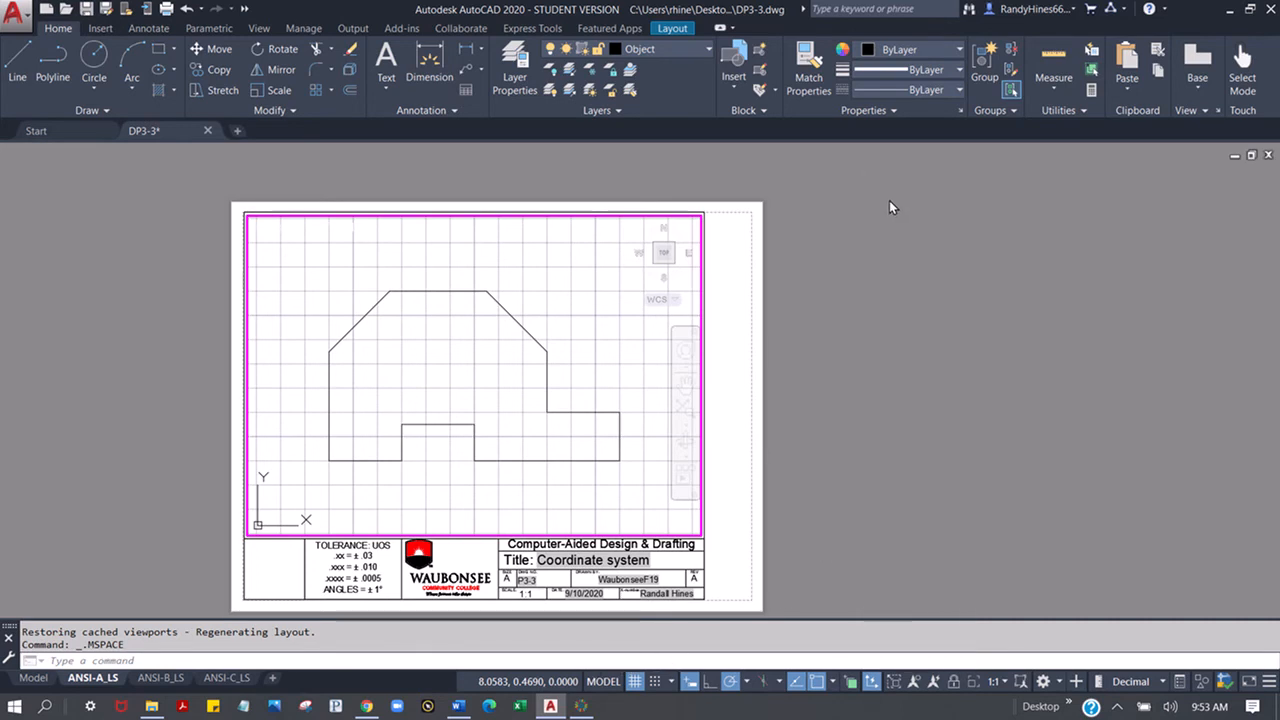
{"action": "left_click", "coordinate": [603, 682]}
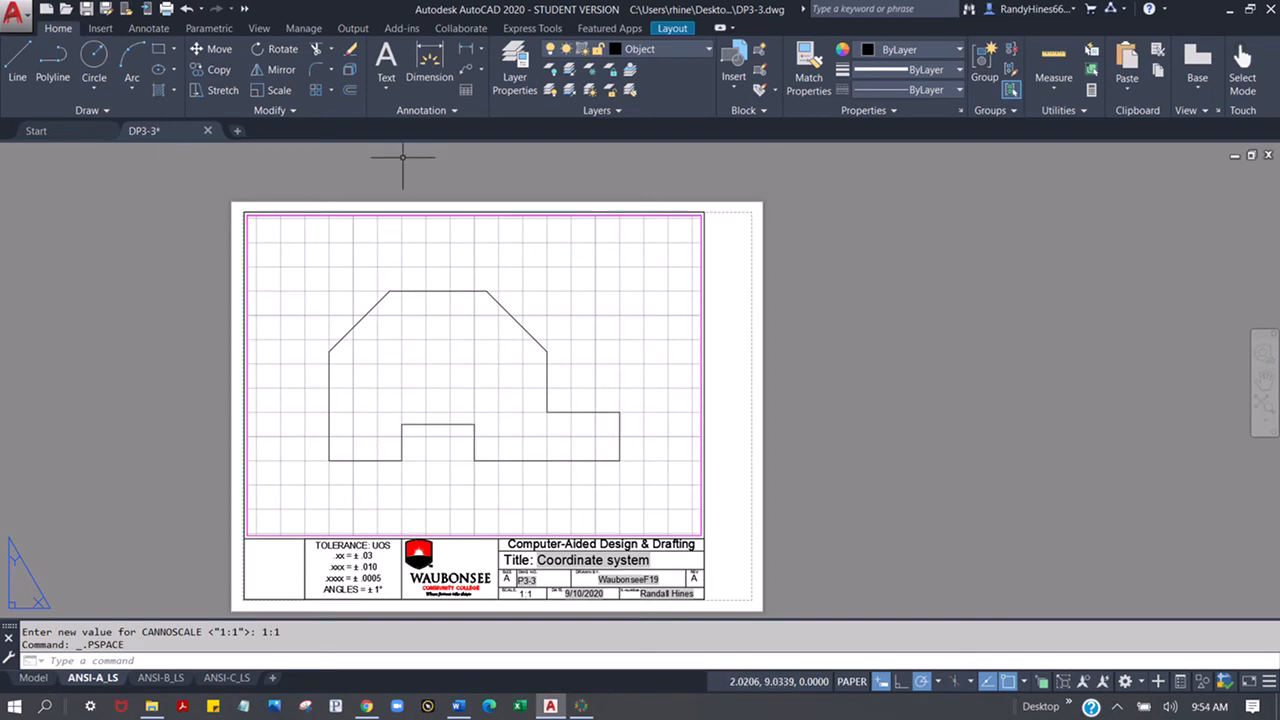
Save the drawing and open the Plot settings for the ANSI-A_LS layout
{"action": "left_click", "coordinate": [87, 10]}
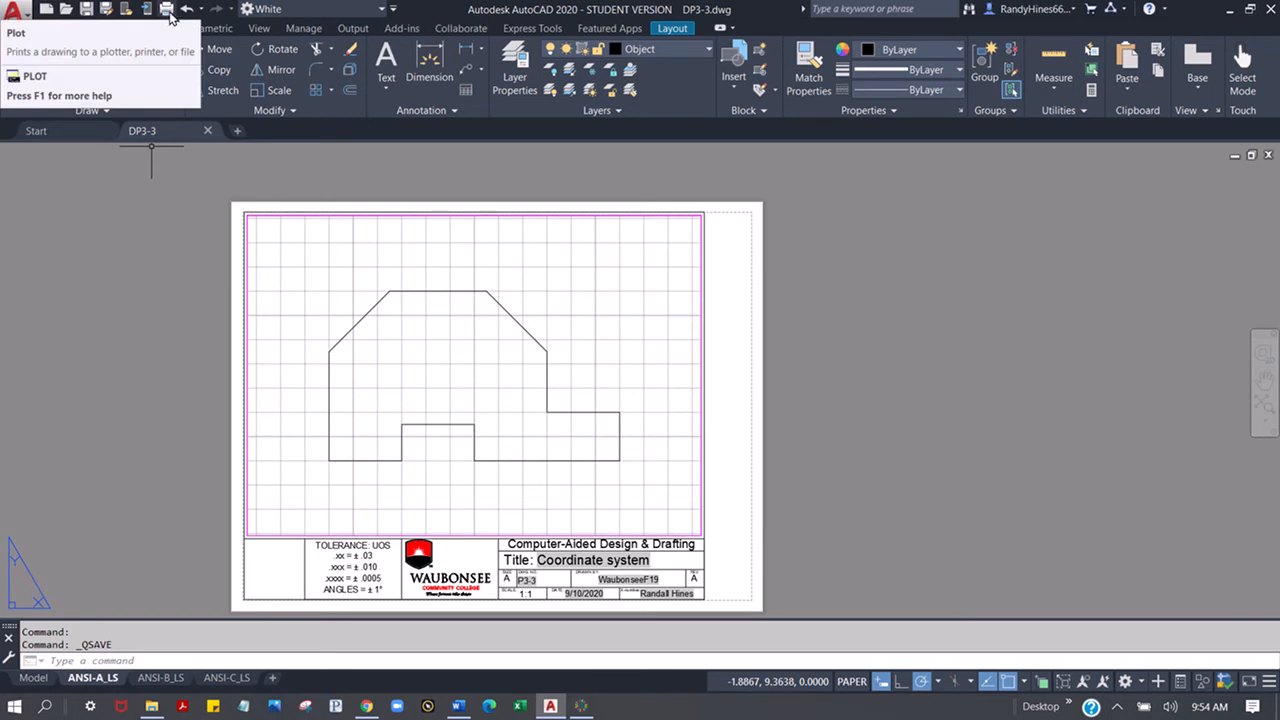
{"action": "left_click", "coordinate": [30, 18]}
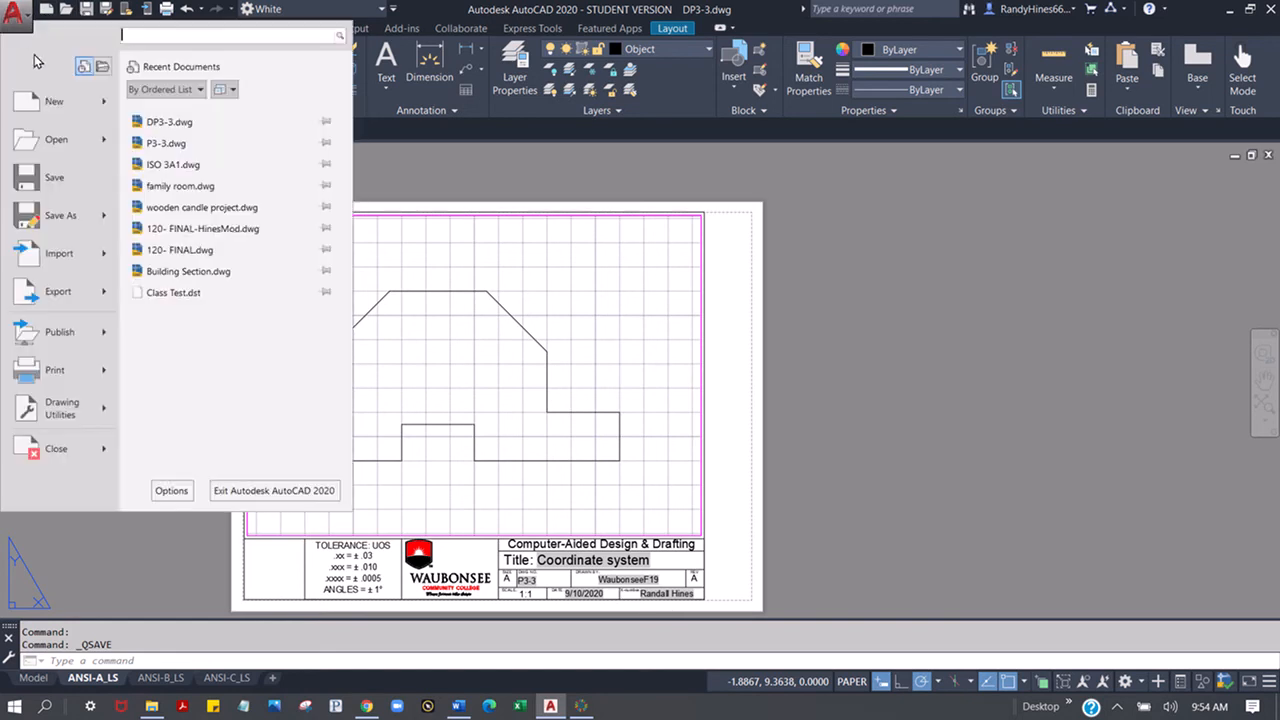
{"action": "left_click", "coordinate": [108, 372]}
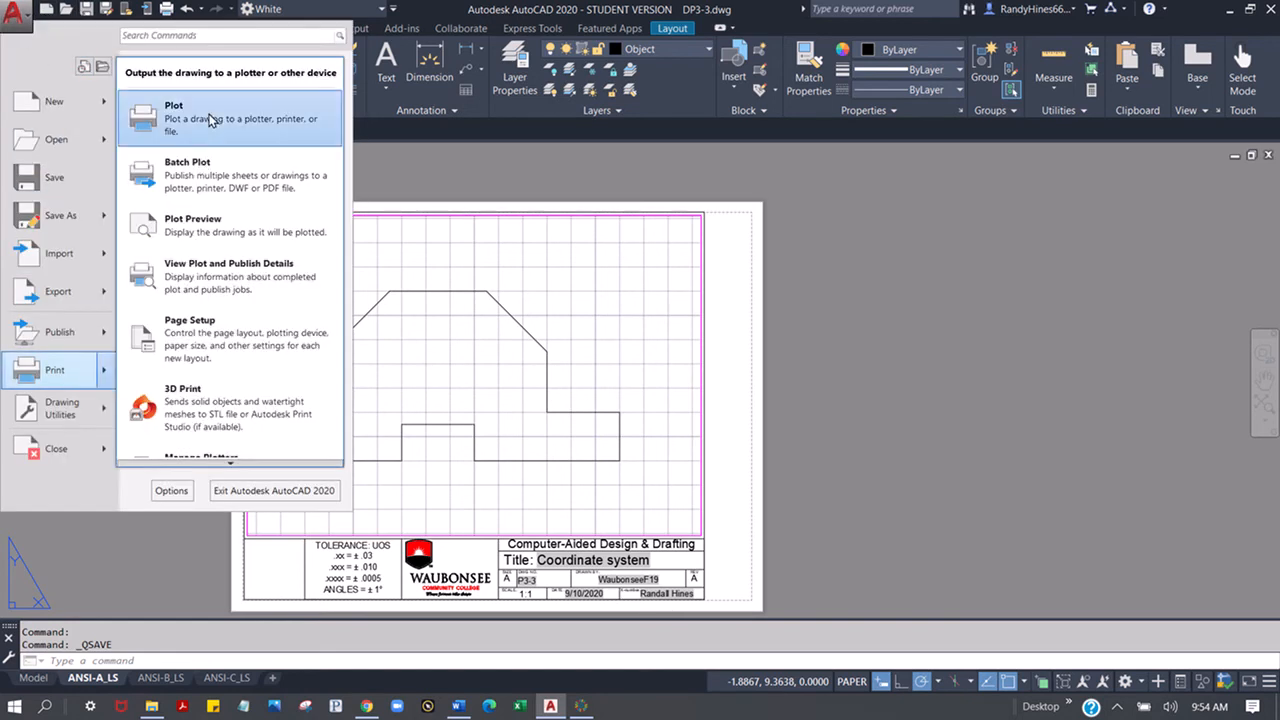
{"action": "left_click", "coordinate": [209, 120]}
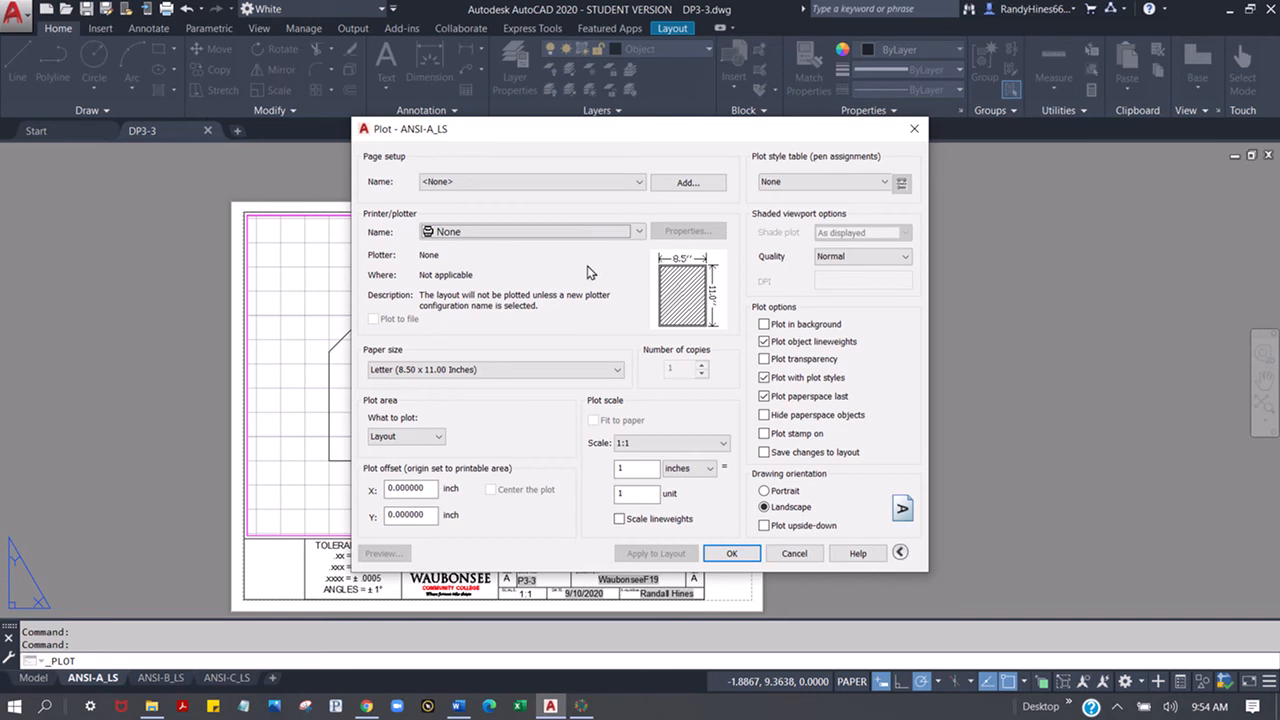
Set the plotter to AutoCAD PDF (Web and Mobile).pc3 and preview the plot
{"action": "left_click", "coordinate": [467, 232]}
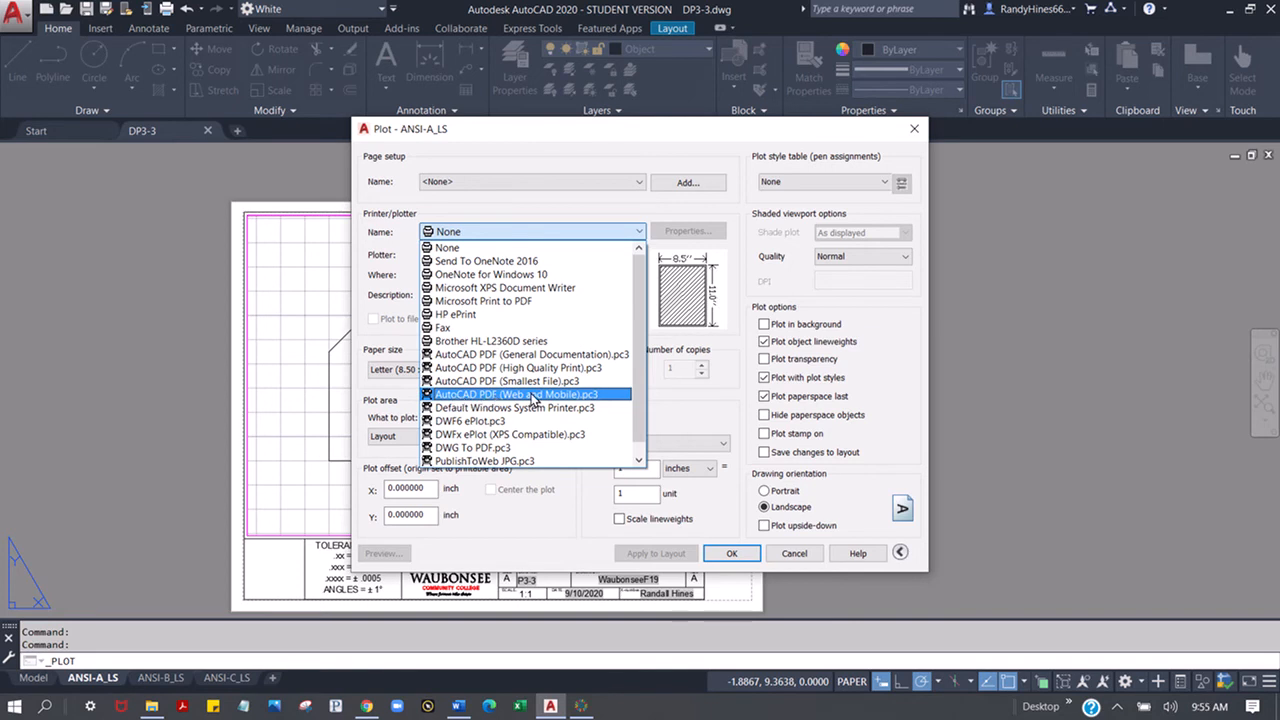
{"action": "left_click", "coordinate": [532, 396]}
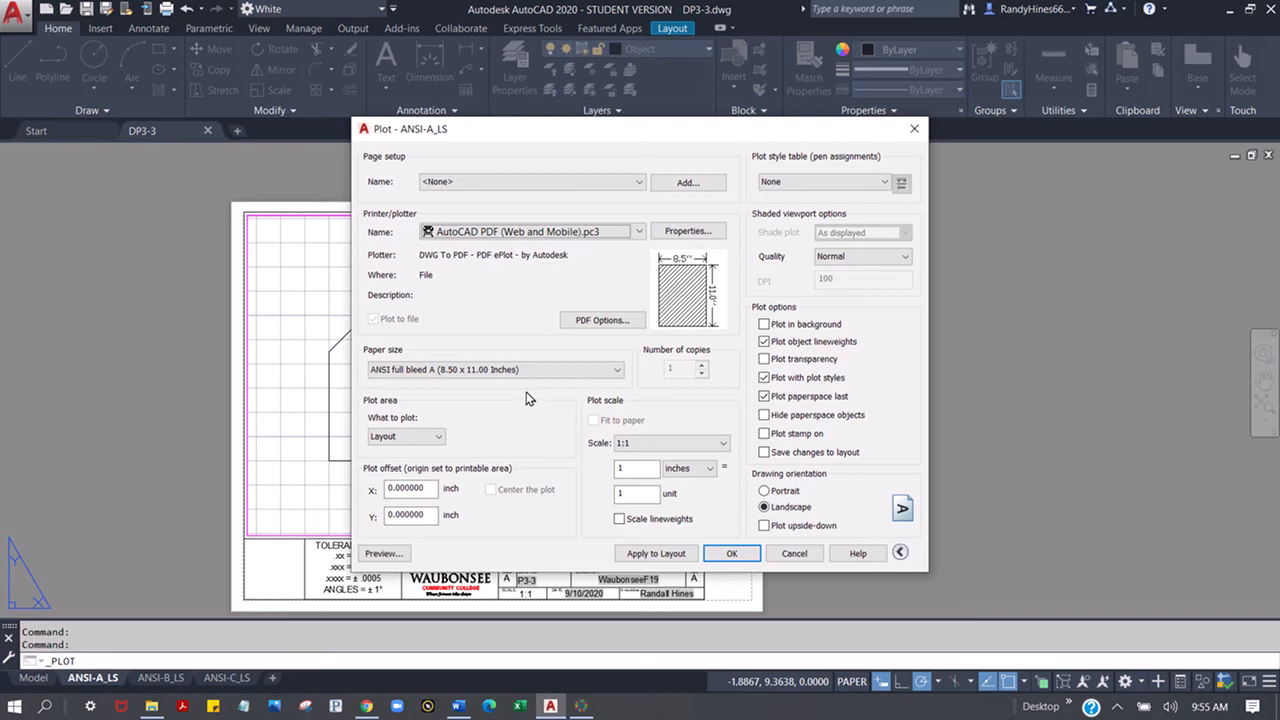
{"action": "left_click", "coordinate": [381, 554]}
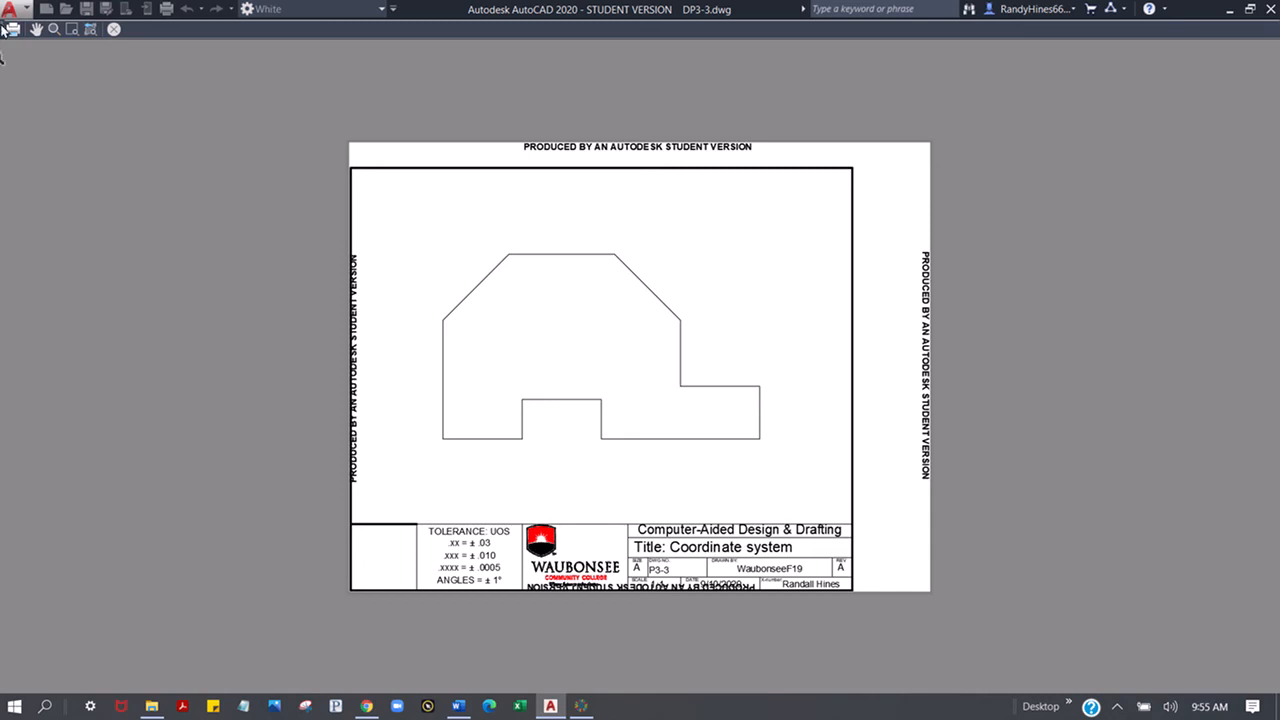
{"action": "left_click", "coordinate": [113, 33]}
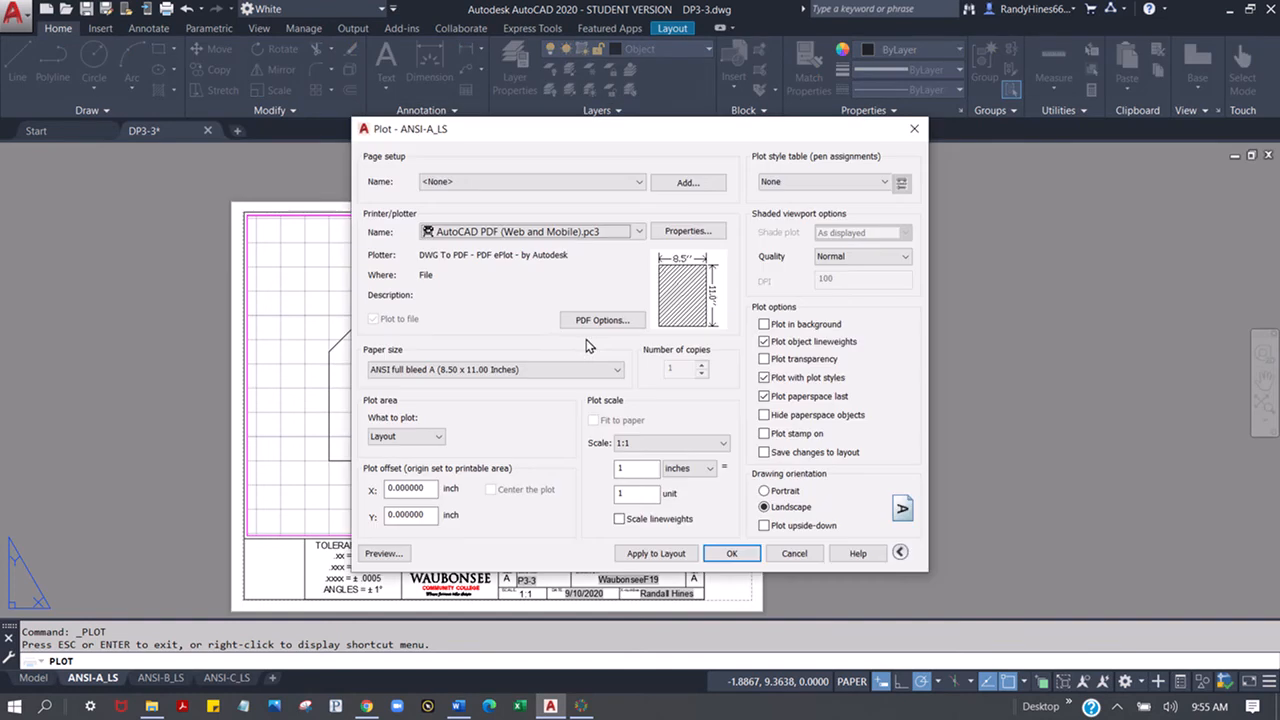
Plot the layout to DP3-3-ANSI-A_LS.pdf in the Desktop folder 1-Fall2020 > AutoCAD 2020 > Exercises
{"action": "left_click", "coordinate": [729, 556]}
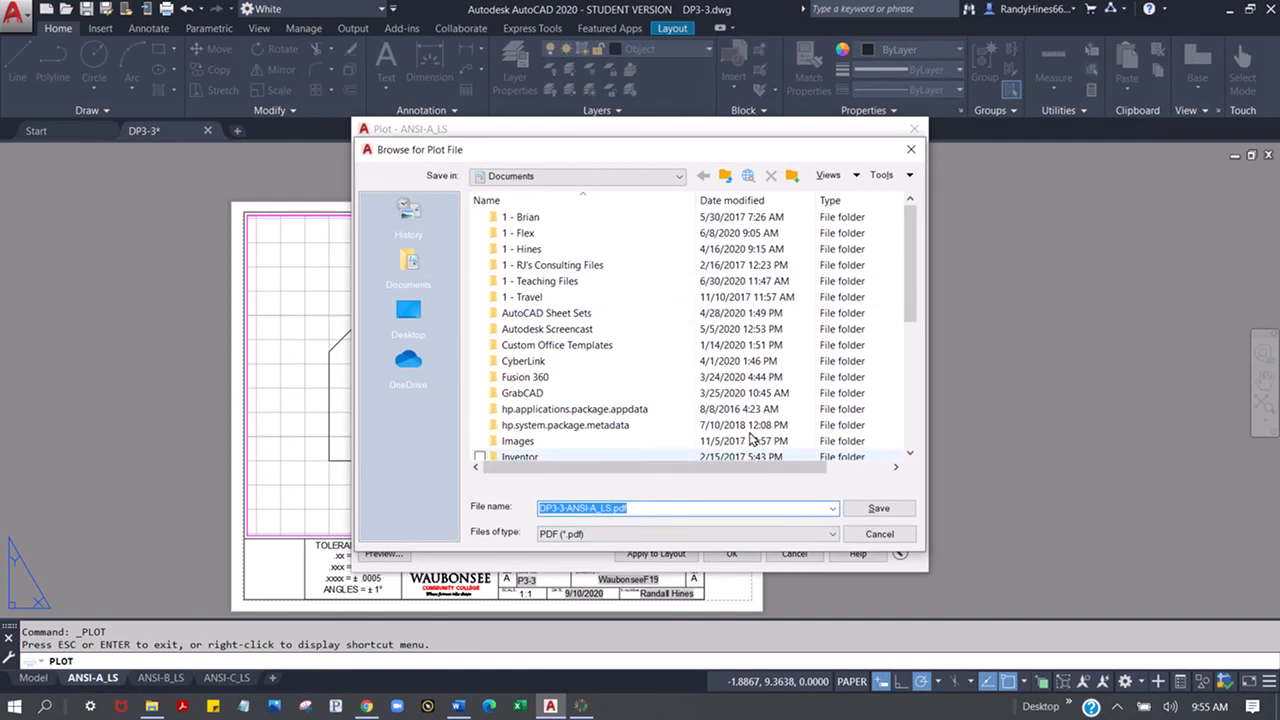
{"action": "left_click", "coordinate": [408, 311]}
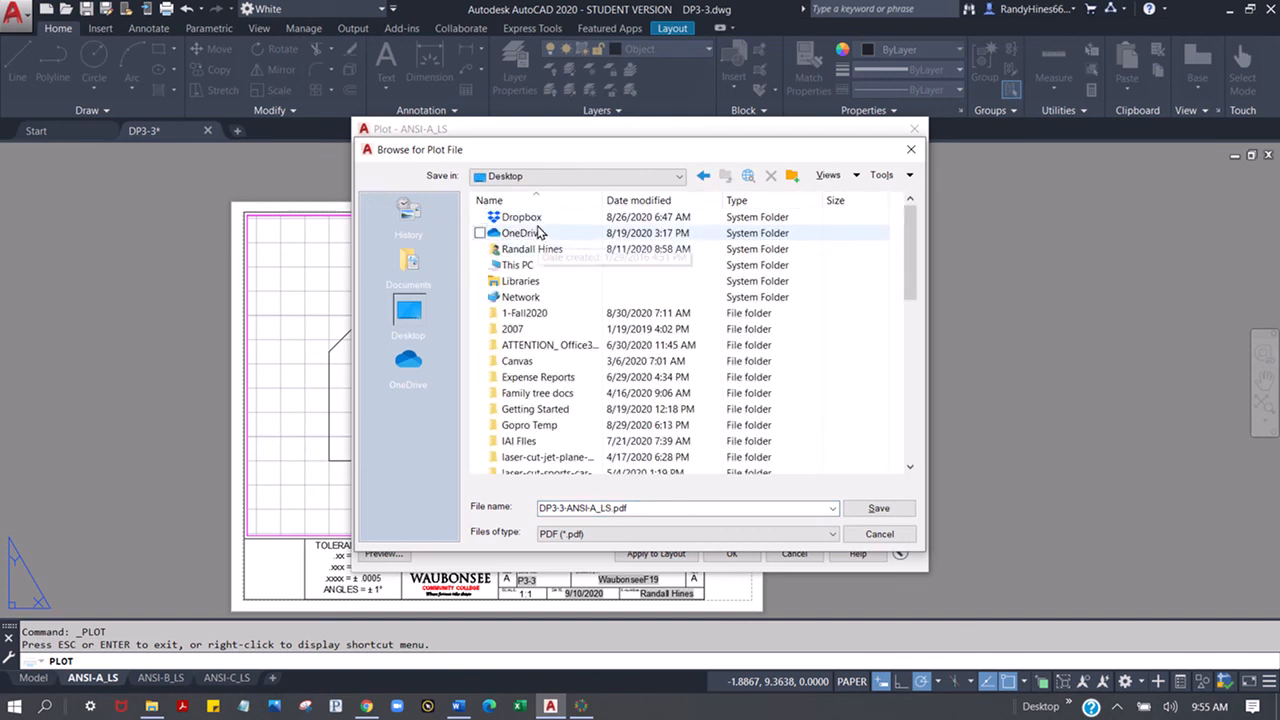
{"action": "double_click", "coordinate": [526, 313]}
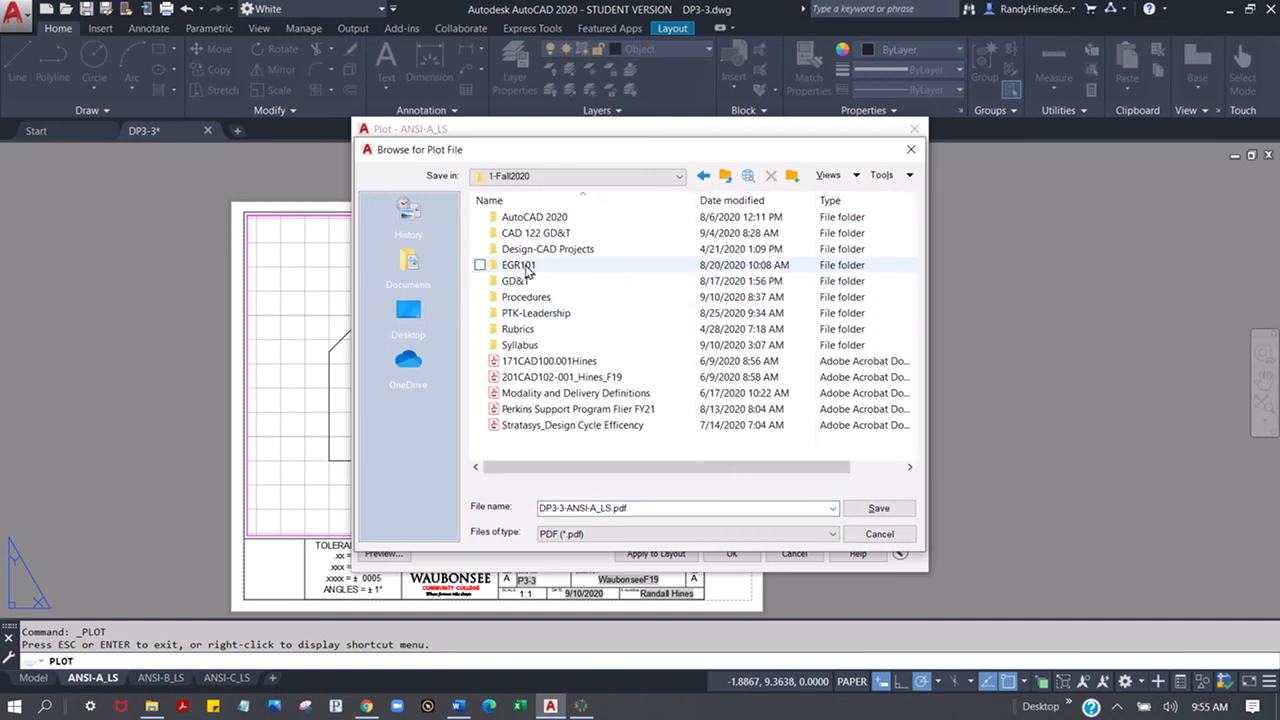
{"action": "left_click", "coordinate": [539, 219]}
{"action": "double_click", "coordinate": [539, 221]}
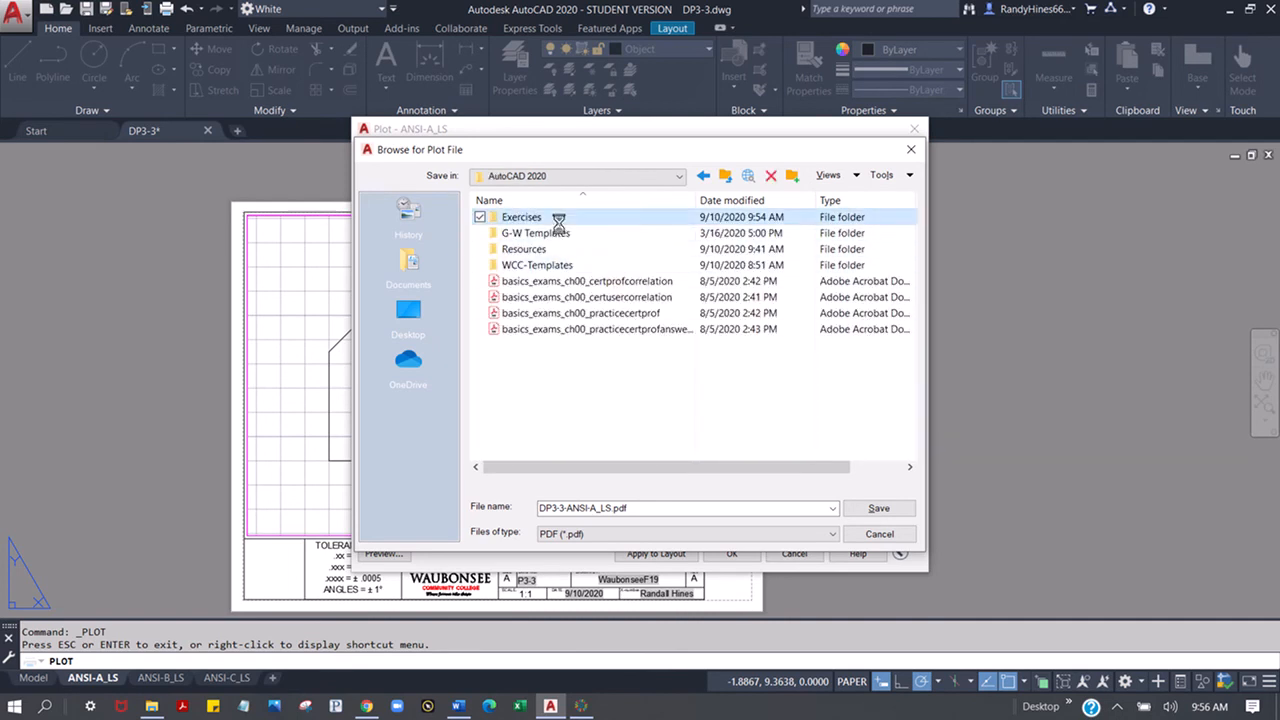
{"action": "double_click", "coordinate": [540, 218]}
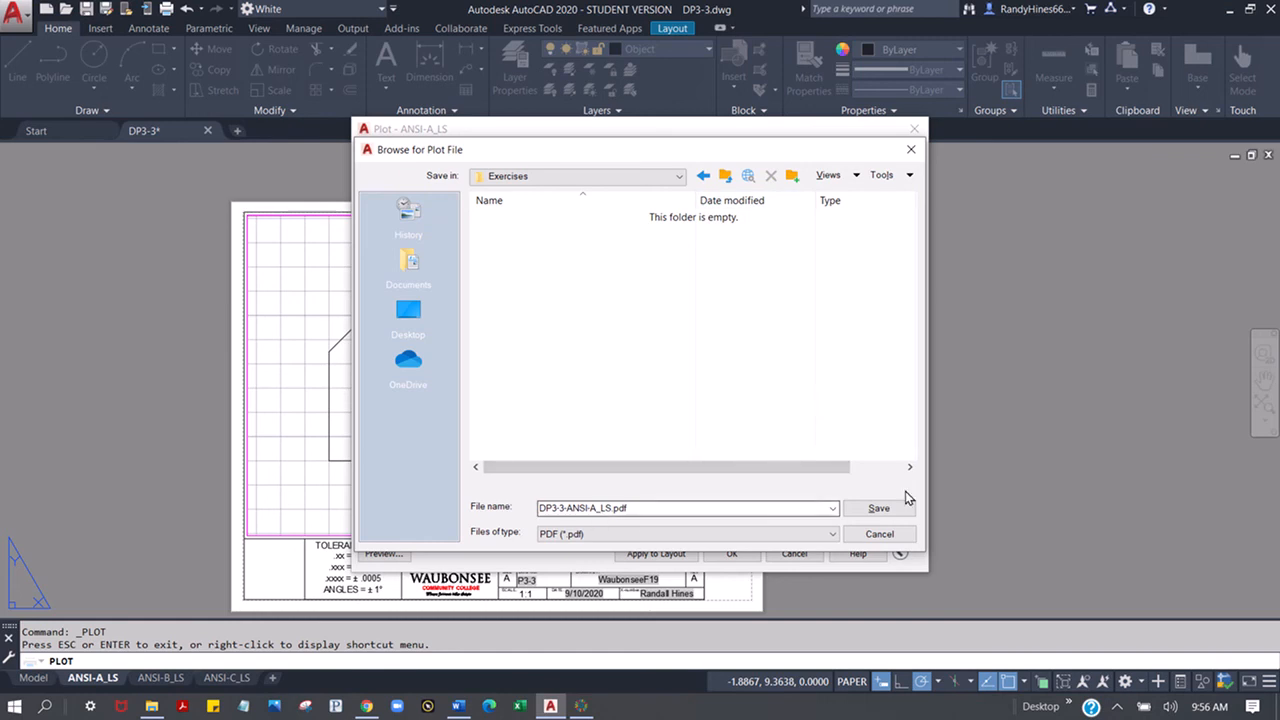
{"action": "left_click", "coordinate": [561, 511]}
{"action": "type", "text": "3-"}
{"action": "left_click", "coordinate": [879, 509]}
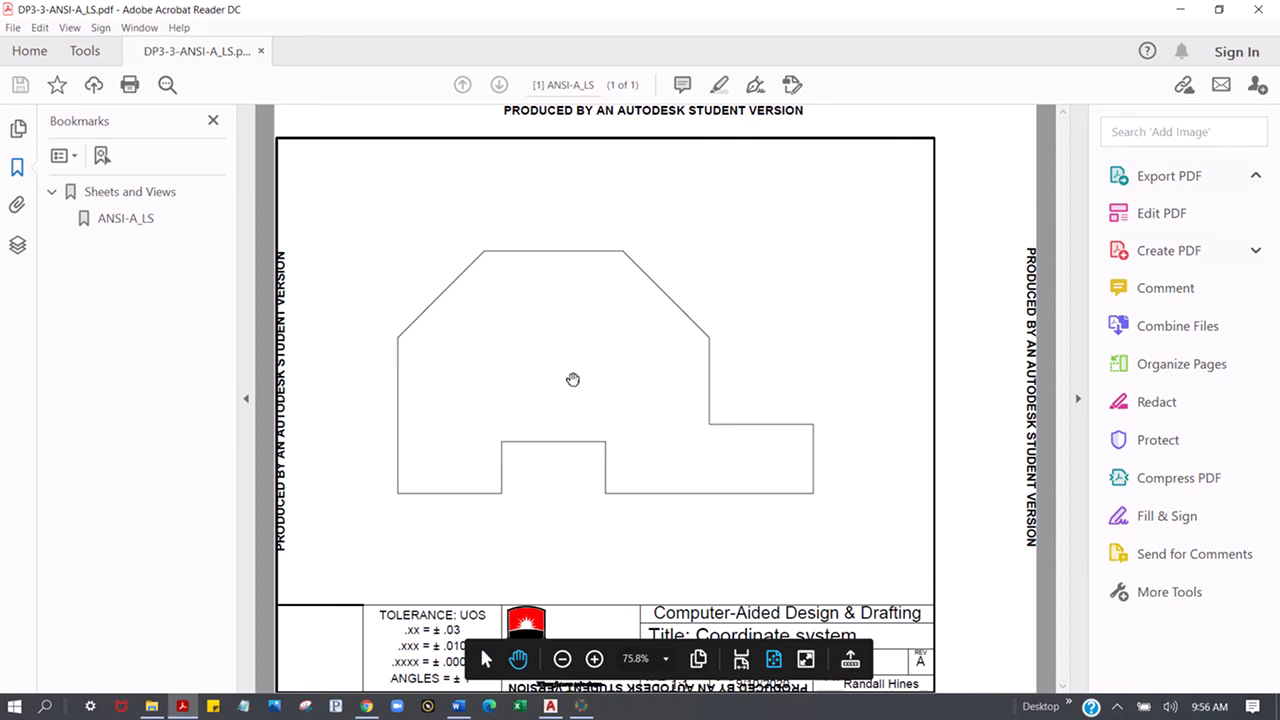
Inspect the plotted PDF with both side panes collapsed, close it and switch back to AutoCAD
{"action": "left_click", "coordinate": [245, 399]}
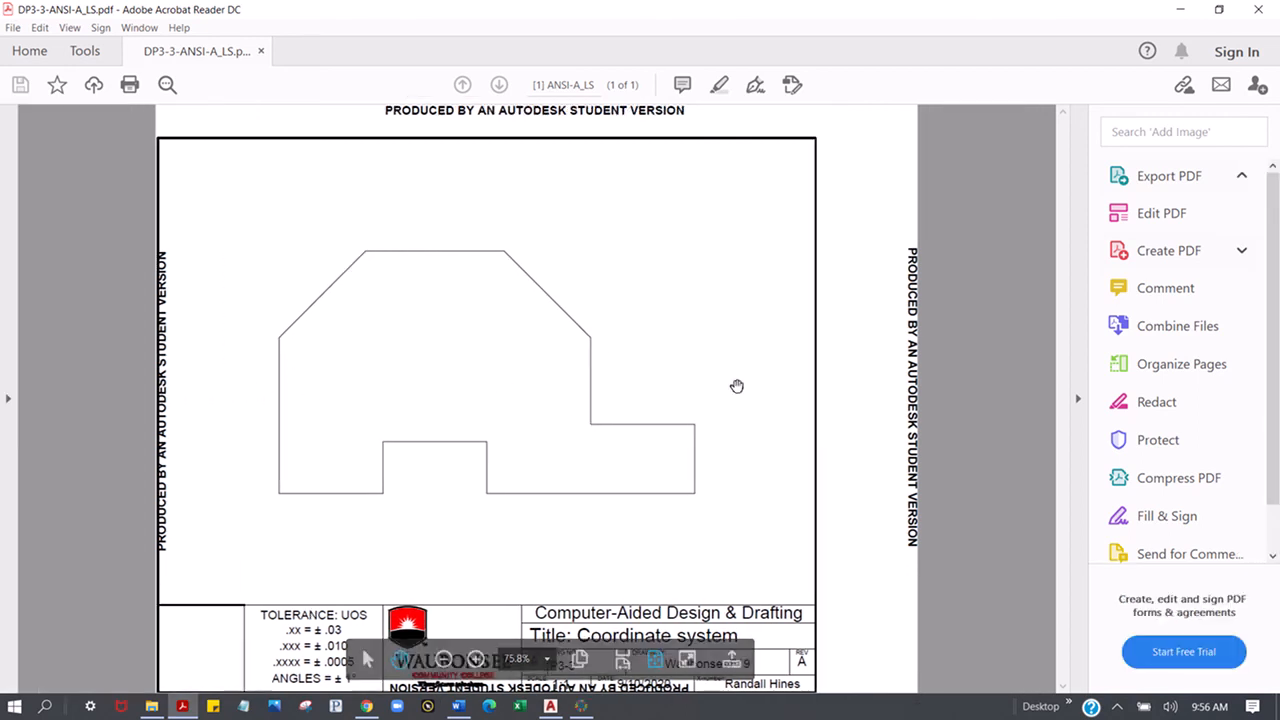
{"action": "left_click", "coordinate": [1078, 400]}
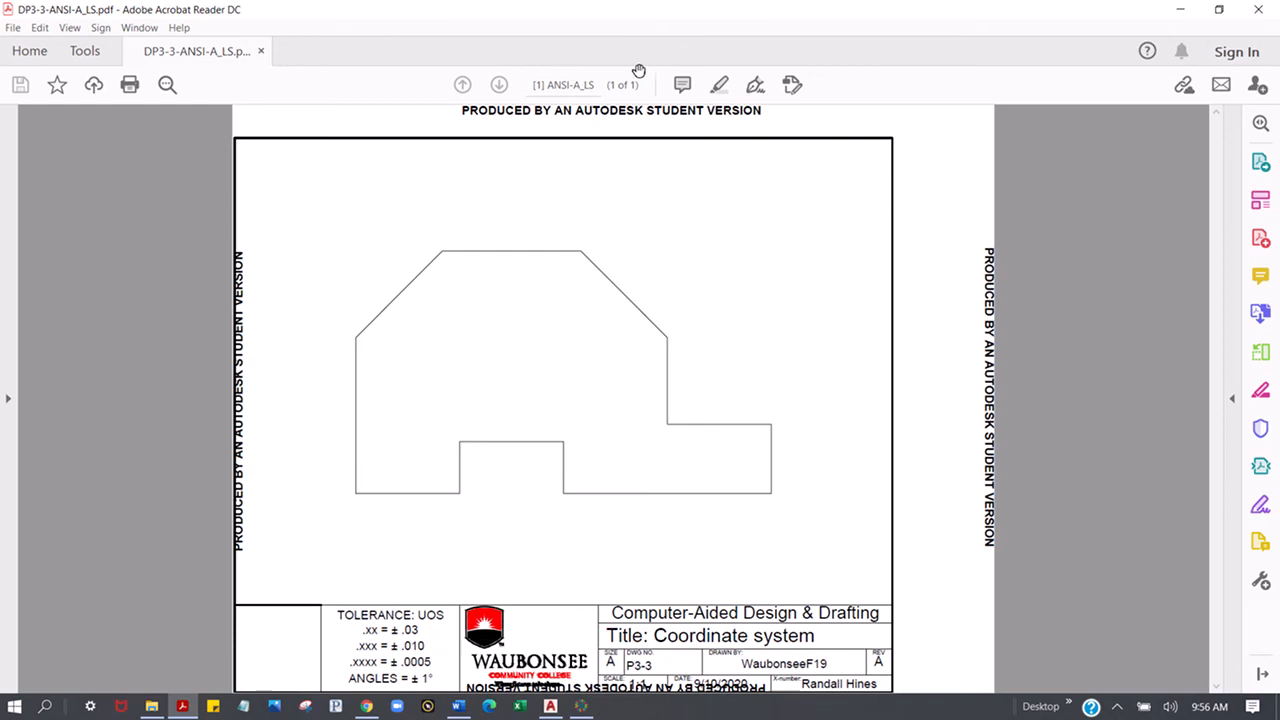
{"action": "left_click", "coordinate": [1250, 7]}
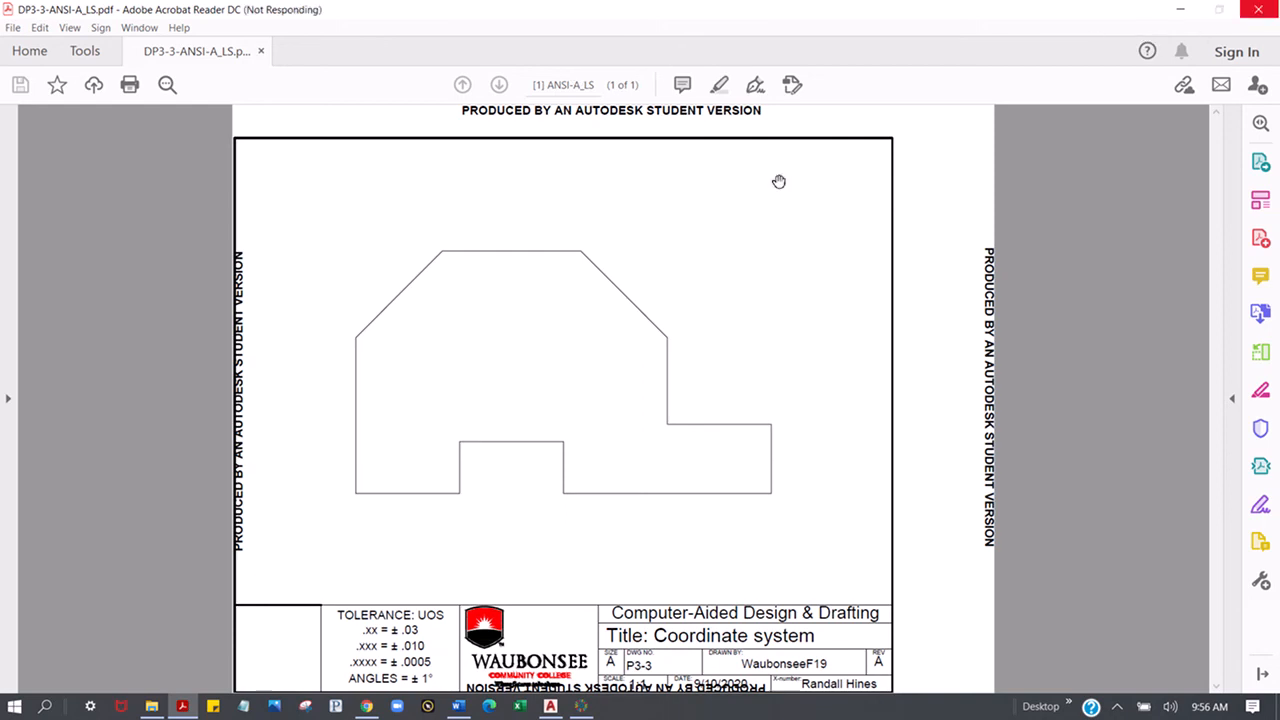
{"action": "left_click", "coordinate": [546, 711]}
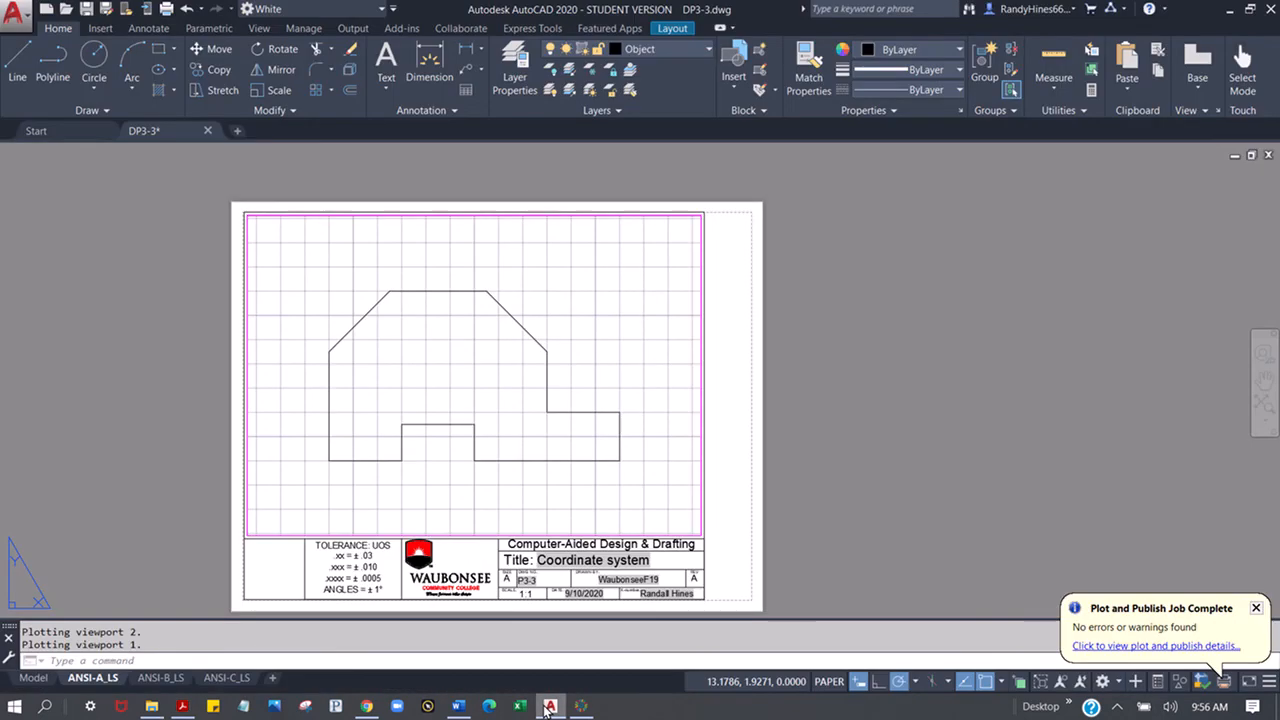